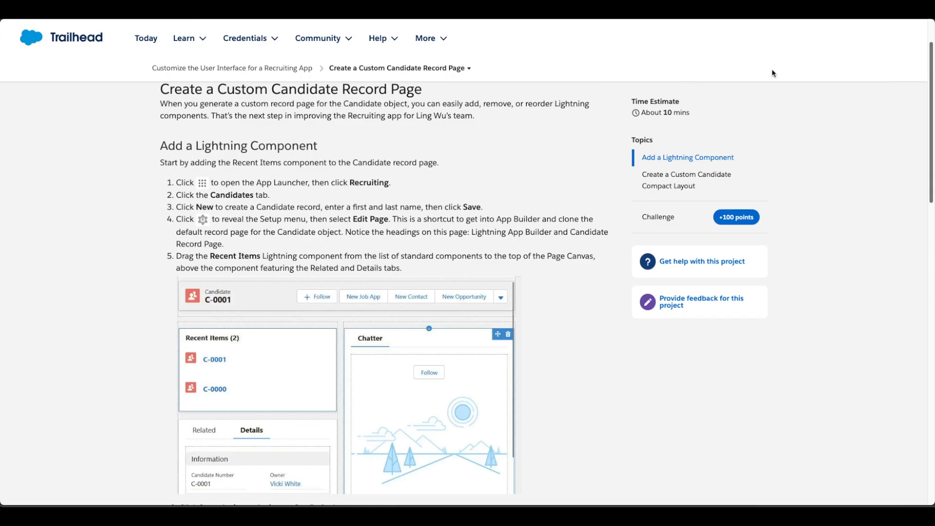
Show the Salesforce Home page beside the Trailhead instructions in a split view, narrow the instructions, and bring up their Add a Lightning Component section
{"action": "left_click", "coordinate": [812, 19]}
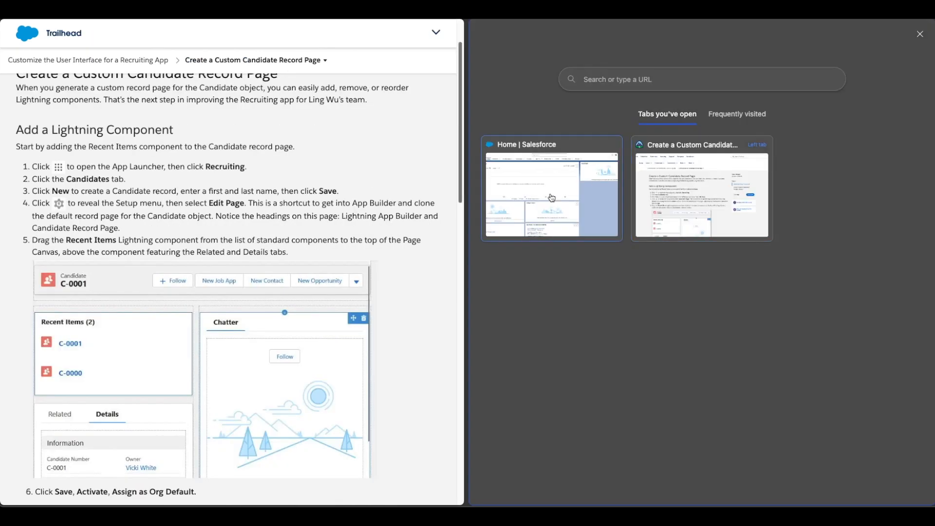
{"action": "left_click", "coordinate": [544, 190]}
{"action": "left_click_drag", "start_coordinate": [464, 219], "coordinate": [269, 227]}
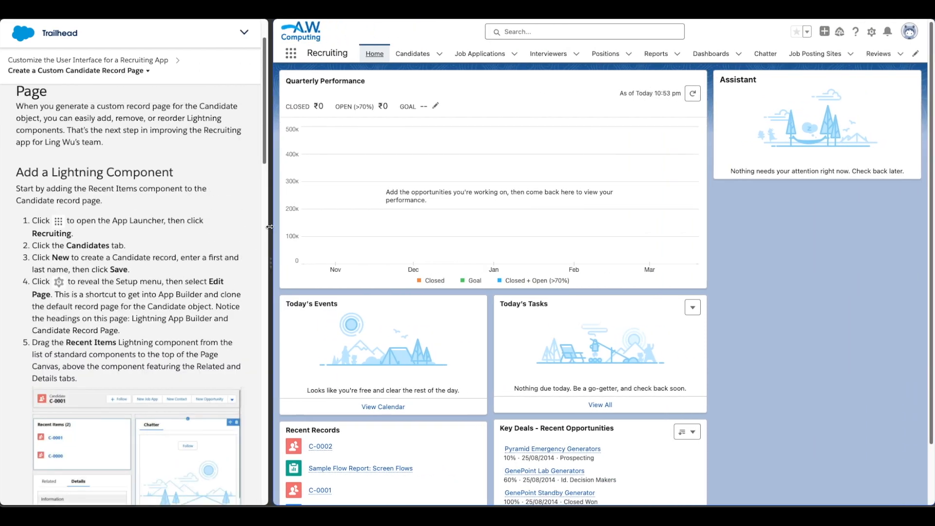
{"action": "scroll", "coordinate": [177, 202], "scroll_direction": "up", "scroll_amount": 1}
{"action": "scroll", "coordinate": [177, 202], "scroll_direction": "down", "scroll_amount": 1}
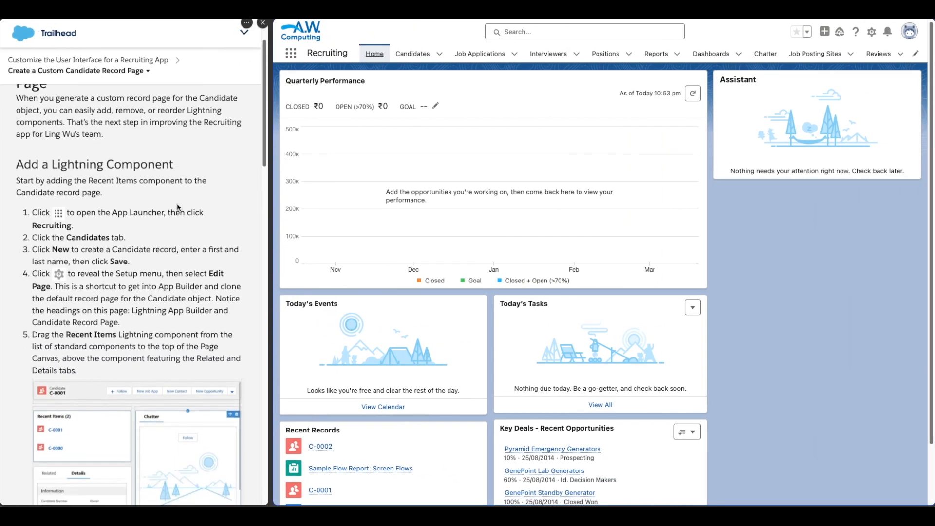
{"action": "scroll", "coordinate": [177, 207], "scroll_direction": "down", "scroll_amount": 1}
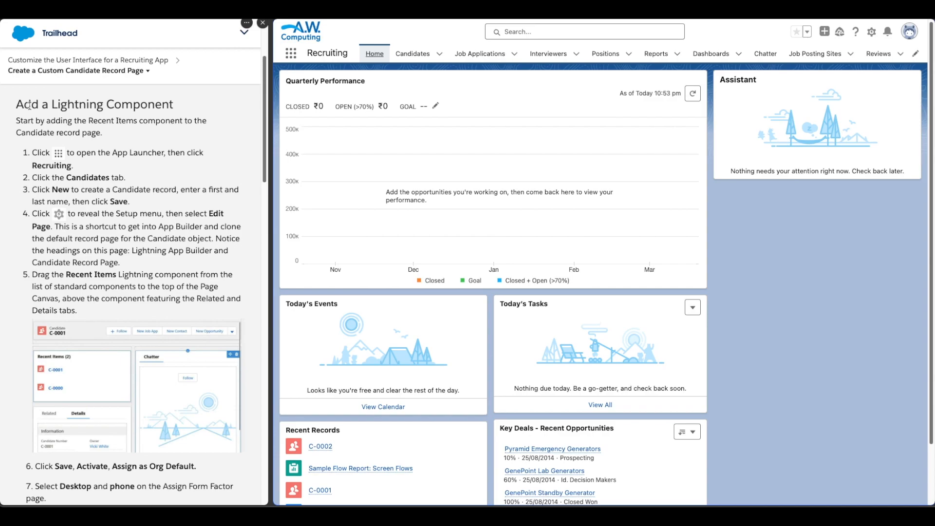
{"action": "left_click_drag", "start_coordinate": [20, 104], "coordinate": [171, 103]}
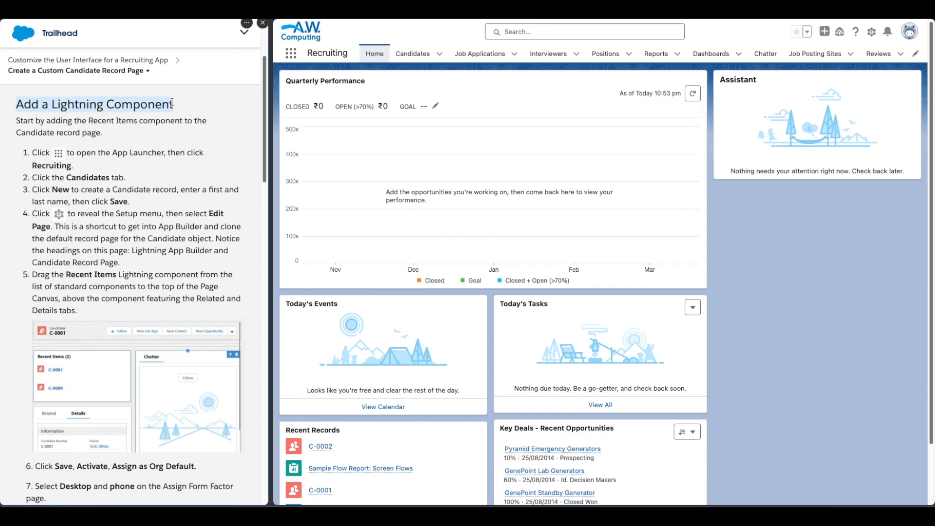
{"action": "left_click", "coordinate": [175, 105]}
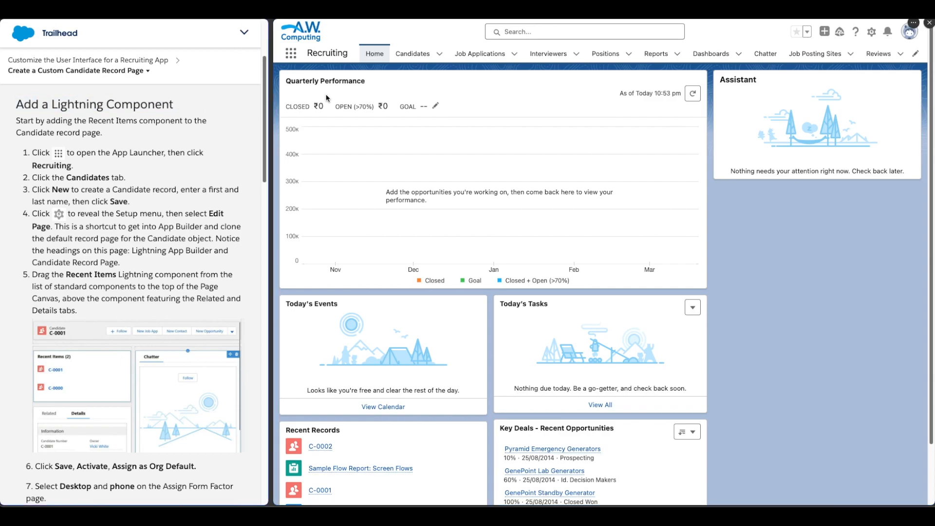
Create and save a new Candidate record in the Recruiting app, filling in only the candidate's first and last name
{"action": "left_click", "coordinate": [412, 54]}
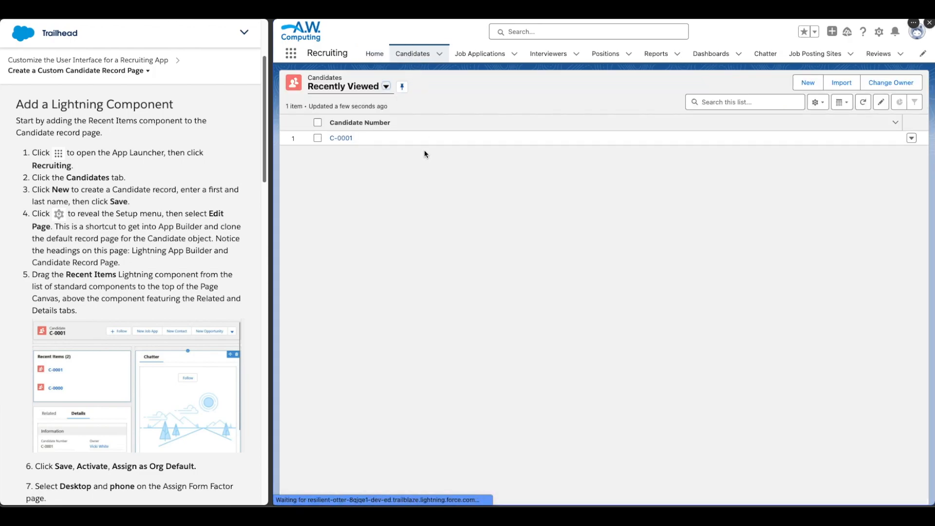
{"action": "left_click", "coordinate": [808, 83]}
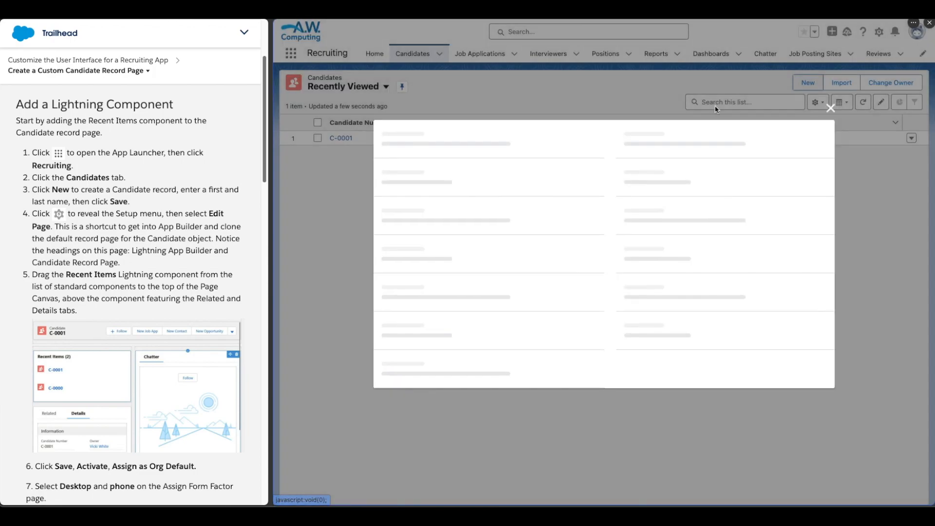
{"action": "left_click", "coordinate": [504, 162]}
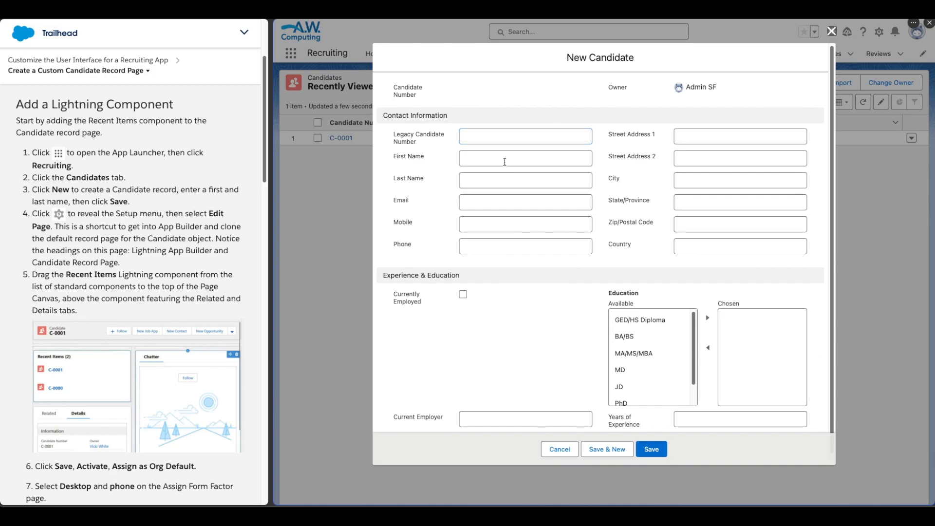
{"action": "type", "text": "Lorem"}
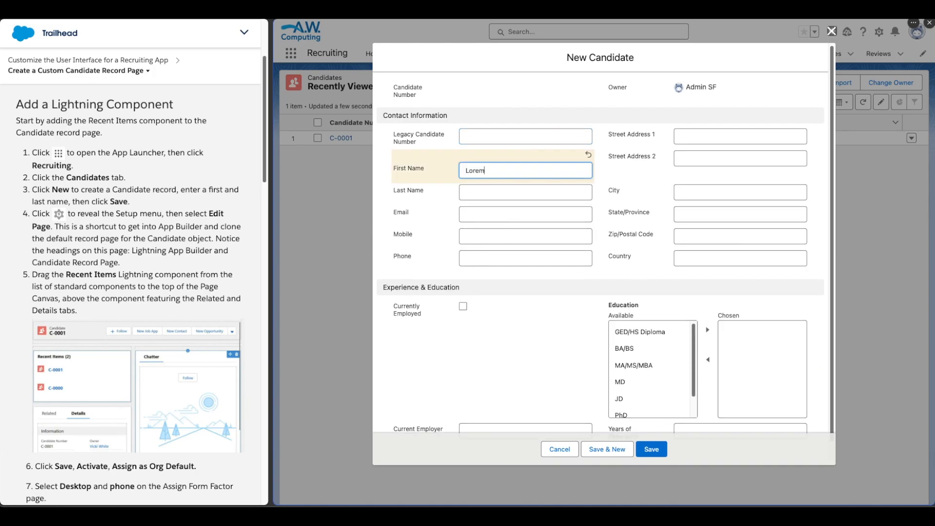
{"action": "key", "text": "Tab"}
{"action": "key", "text": "Tab"}
{"action": "type", "text": "I"}
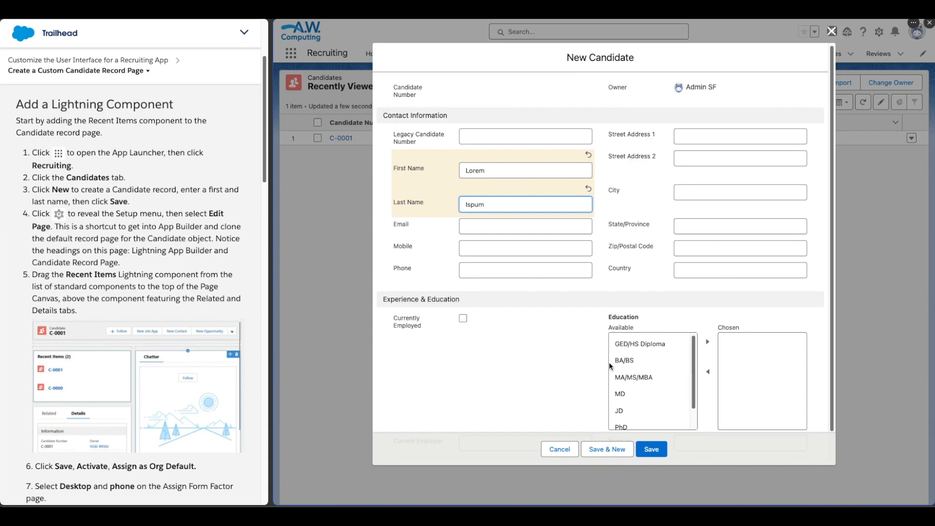
{"action": "left_click", "coordinate": [653, 449]}
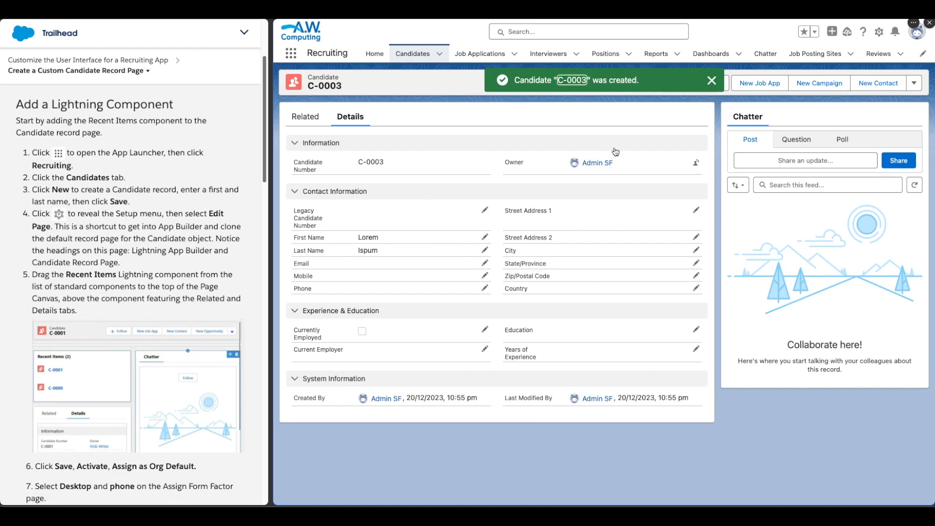
Open the new candidate's record page for editing in Lightning App Builder and check the instruction about placing the Recent Items component
{"action": "left_click", "coordinate": [879, 33]}
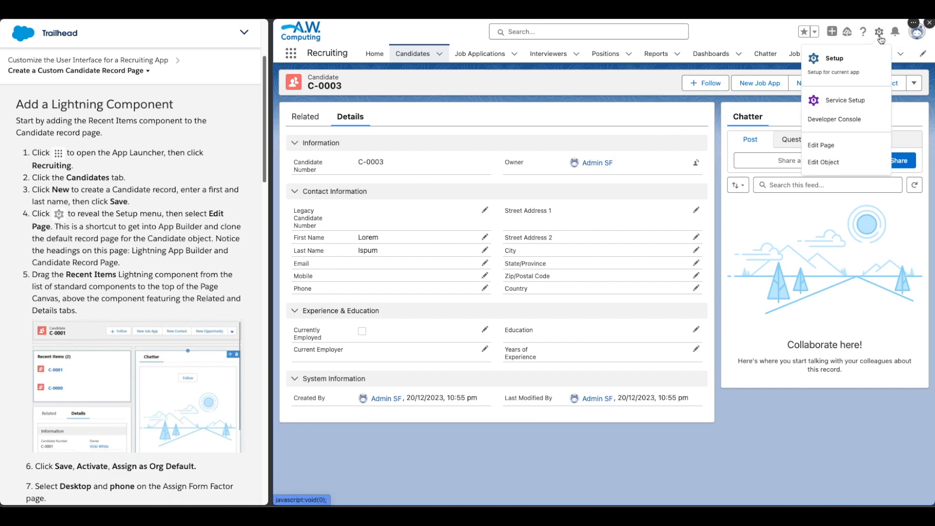
{"action": "left_click", "coordinate": [838, 145]}
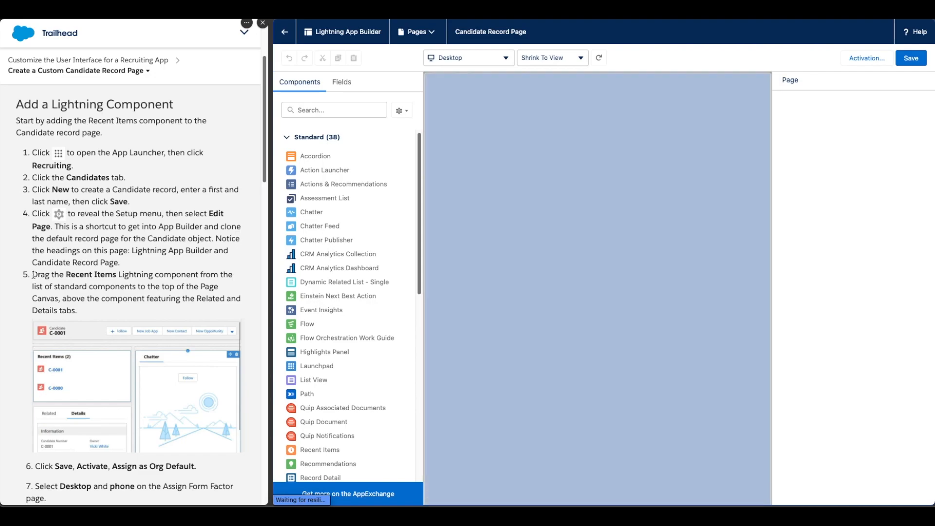
{"action": "left_click_drag", "start_coordinate": [33, 274], "coordinate": [220, 275]}
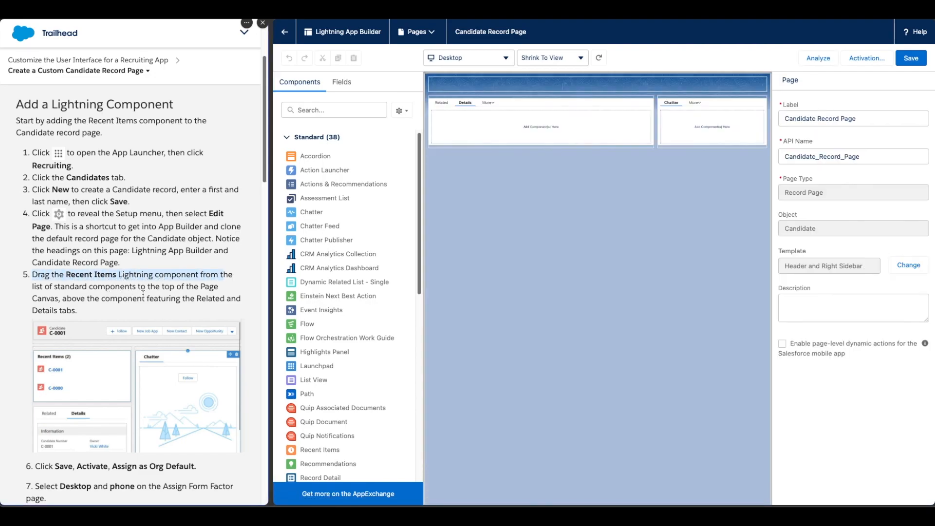
{"action": "left_click_drag", "start_coordinate": [147, 297], "coordinate": [146, 312]}
{"action": "left_click", "coordinate": [146, 312]}
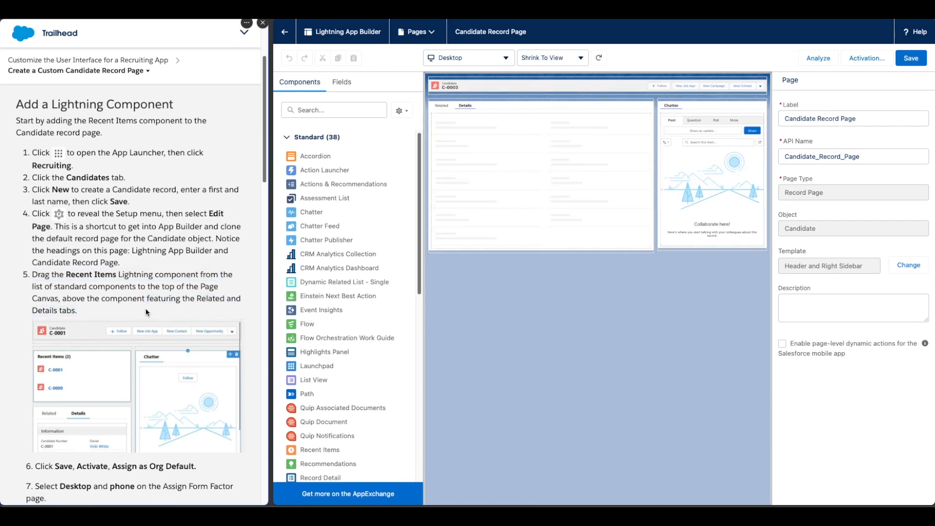
Find the Recent Items component by searching for "recent", place it above the Related and Details tabs, and save the page
{"action": "left_click", "coordinate": [523, 174]}
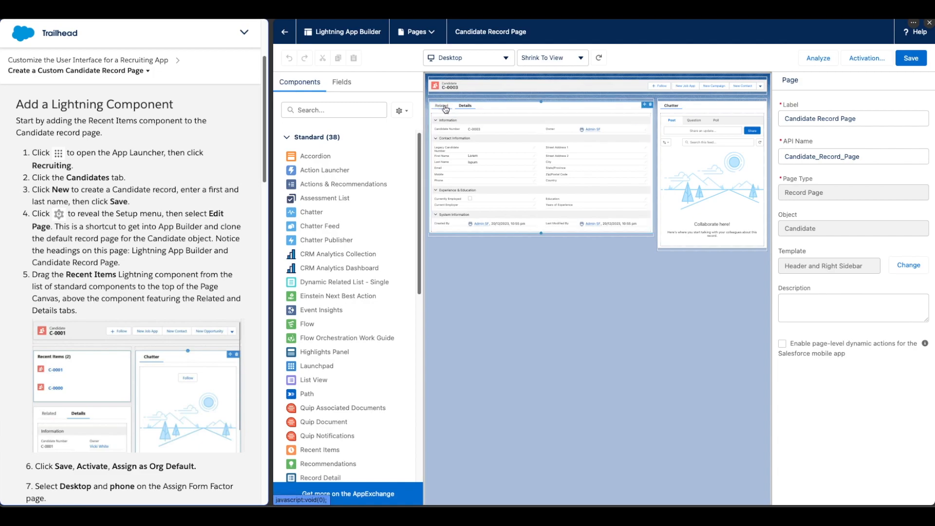
{"action": "left_click", "coordinate": [368, 111]}
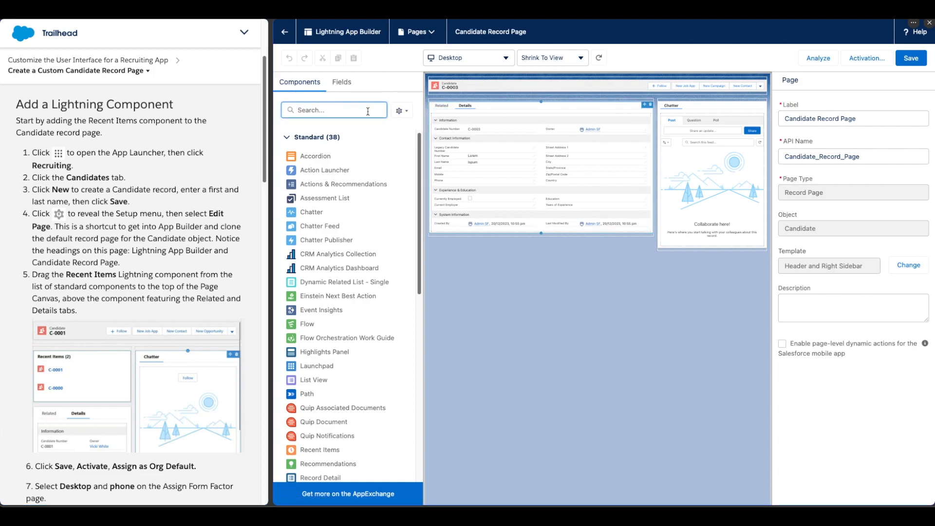
{"action": "type", "text": "recent"}
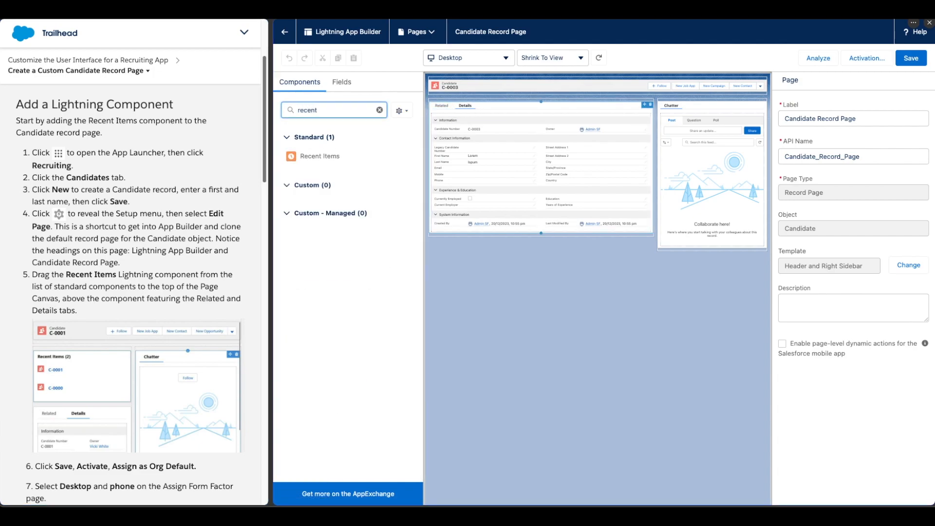
{"action": "left_click_drag", "start_coordinate": [336, 155], "coordinate": [451, 98]}
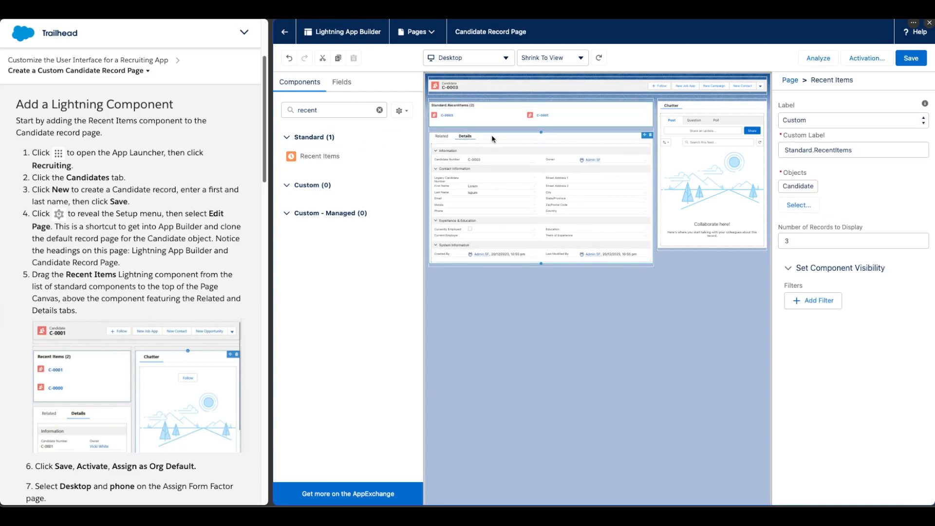
{"action": "scroll", "coordinate": [251, 240], "scroll_direction": "down", "scroll_amount": 3}
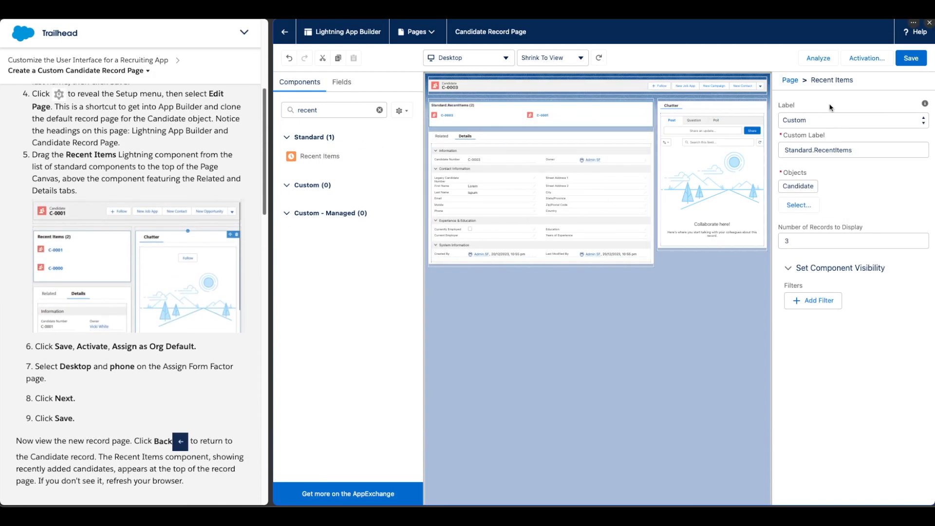
{"action": "left_click", "coordinate": [918, 59]}
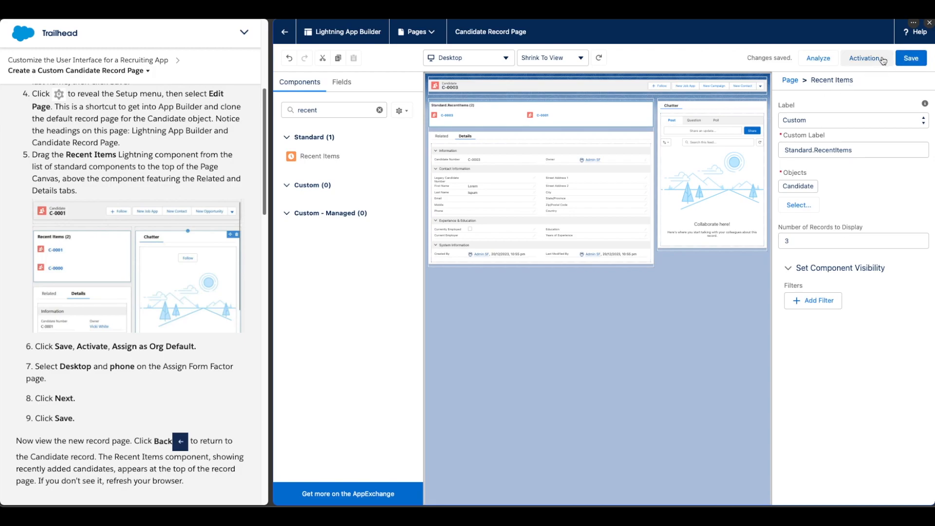
Activate the Candidate Record Page as org default for desktop and phone, then return to the candidate record
{"action": "left_click", "coordinate": [882, 60]}
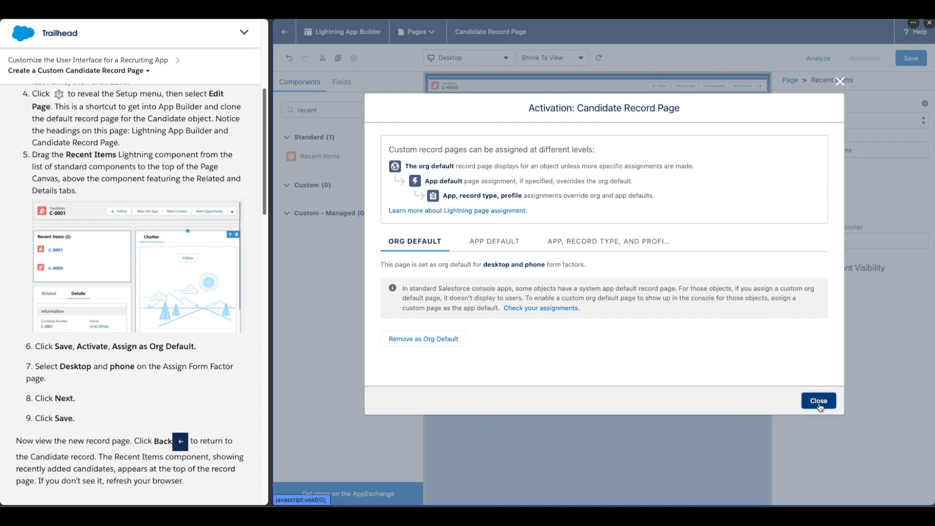
{"action": "left_click", "coordinate": [808, 399]}
{"action": "left_click", "coordinate": [292, 37]}
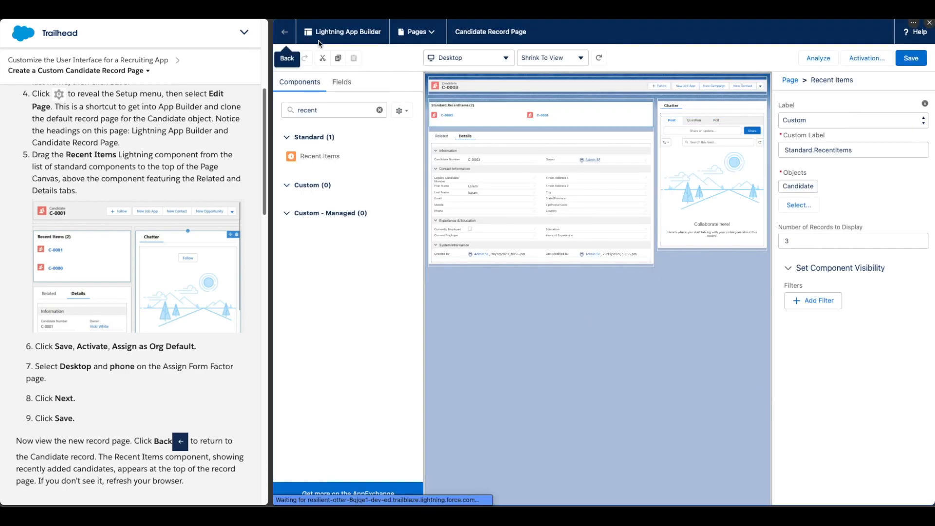
Read the Trailhead instructions for creating a custom candidate compact layout
{"action": "scroll", "coordinate": [174, 275], "scroll_direction": "down", "scroll_amount": 3}
{"action": "scroll", "coordinate": [174, 274], "scroll_direction": "up", "scroll_amount": 2}
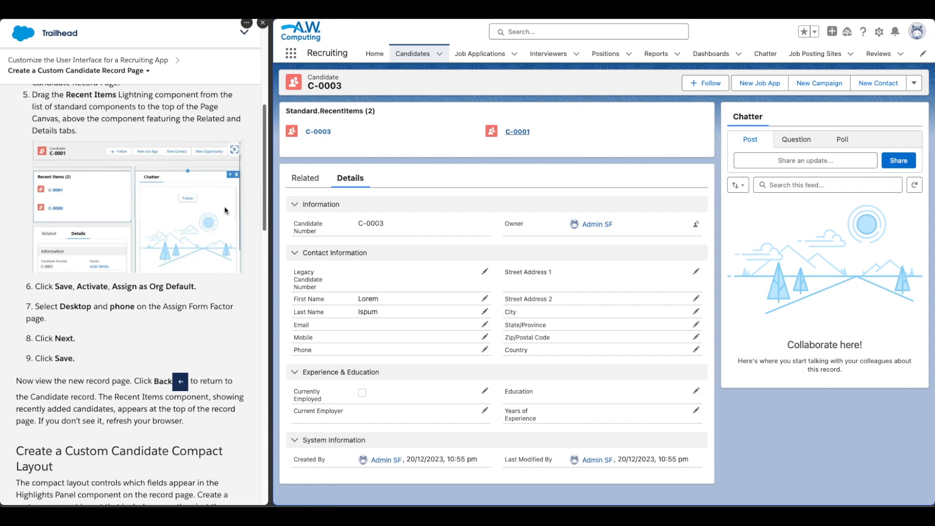
{"action": "scroll", "coordinate": [225, 210], "scroll_direction": "down", "scroll_amount": 5}
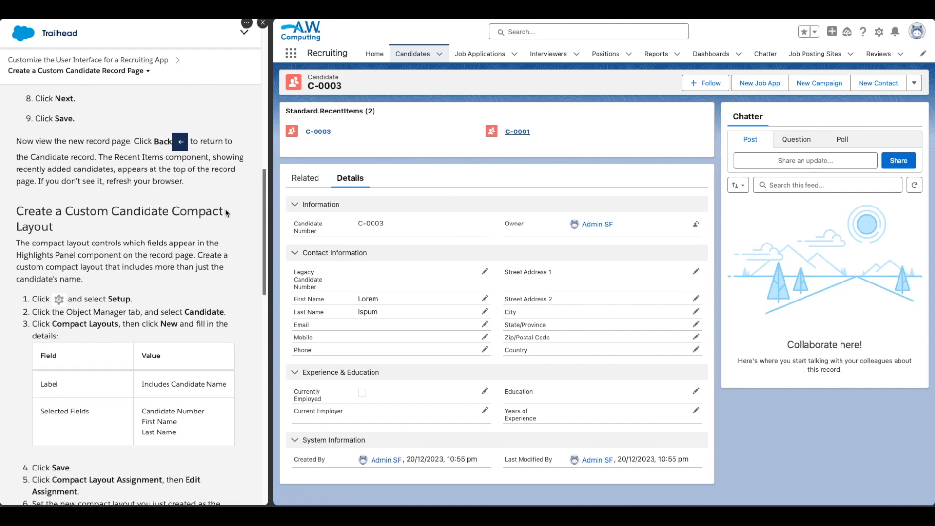
{"action": "scroll", "coordinate": [225, 212], "scroll_direction": "down", "scroll_amount": 3}
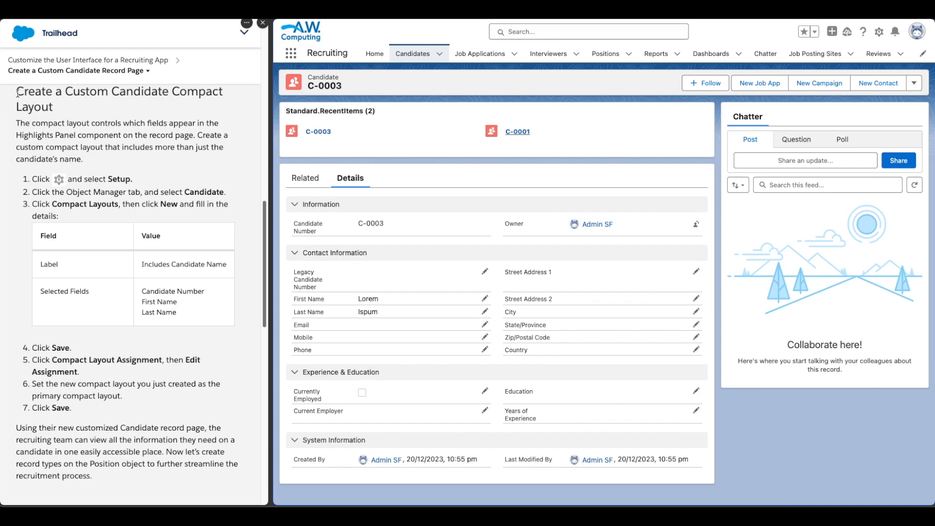
{"action": "left_click_drag", "start_coordinate": [15, 95], "coordinate": [68, 102]}
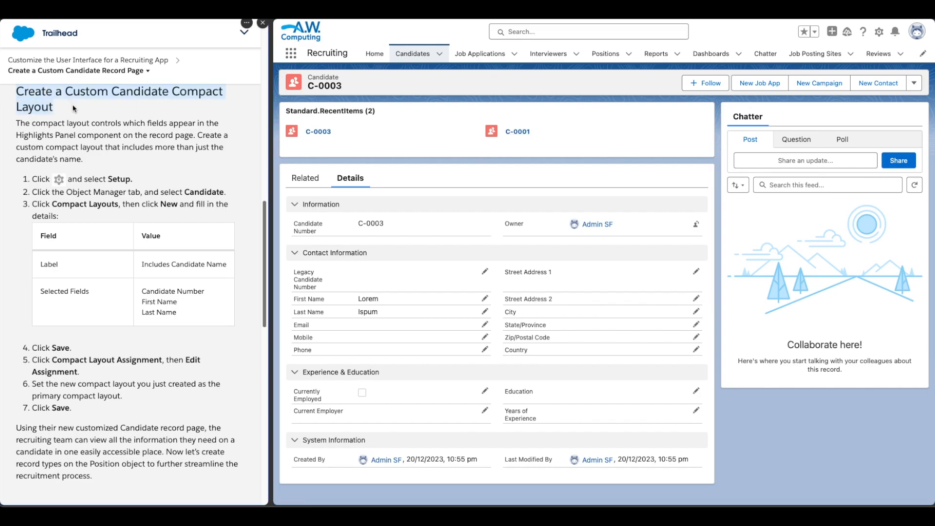
{"action": "left_click", "coordinate": [74, 108]}
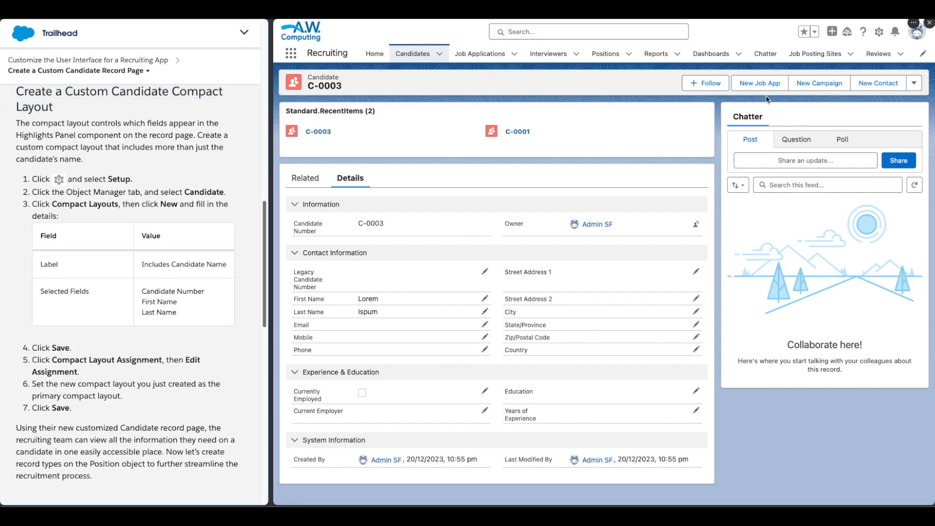
In Setup's Object Manager, find the Candidate object by filtering for "cand" and open its Compact Layouts
{"action": "left_click", "coordinate": [878, 32]}
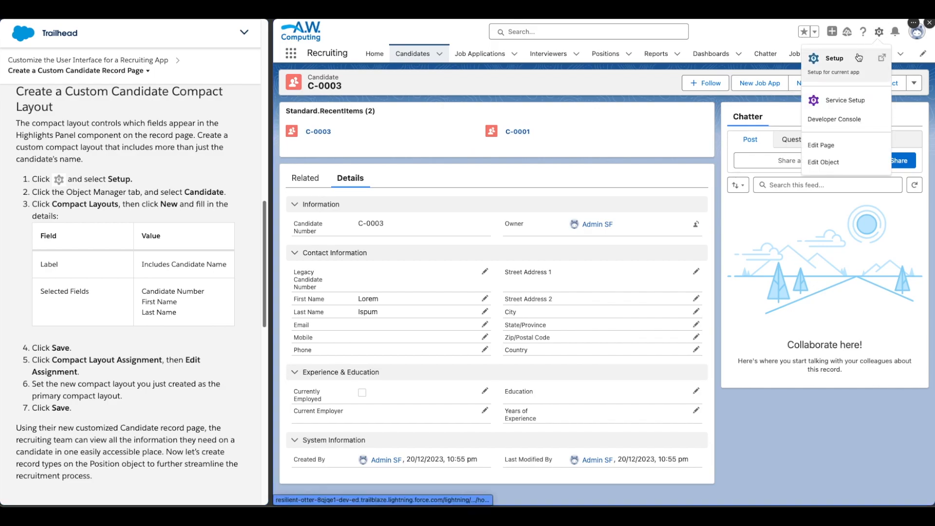
{"action": "left_click", "coordinate": [858, 58]}
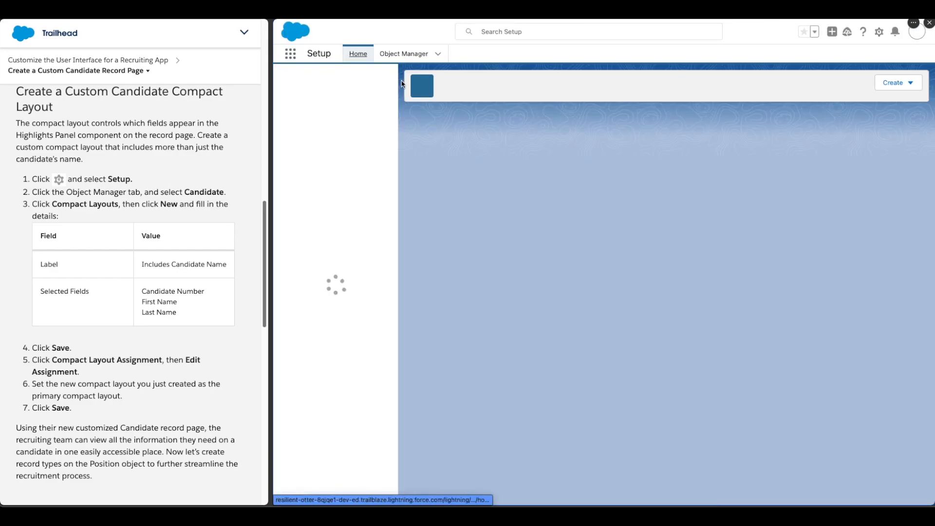
{"action": "left_click", "coordinate": [400, 56]}
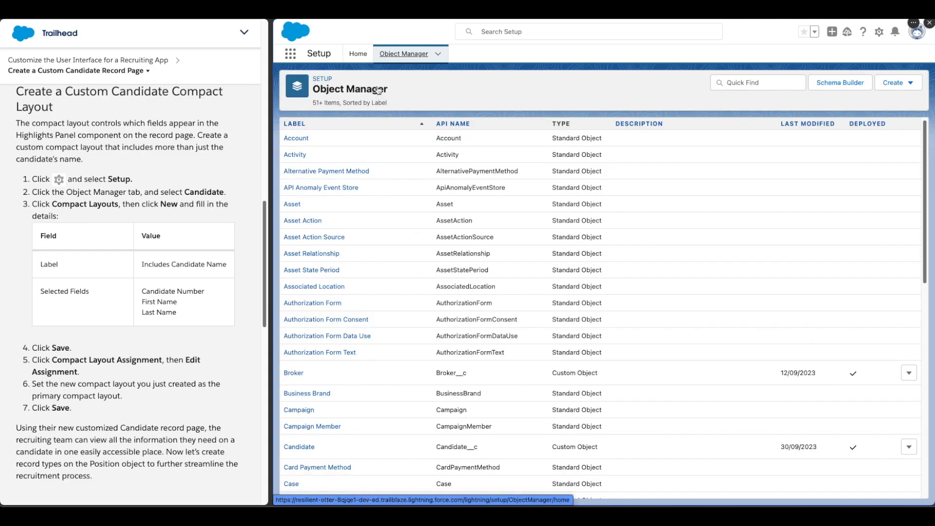
{"action": "left_click", "coordinate": [745, 82]}
{"action": "type", "text": "cand"}
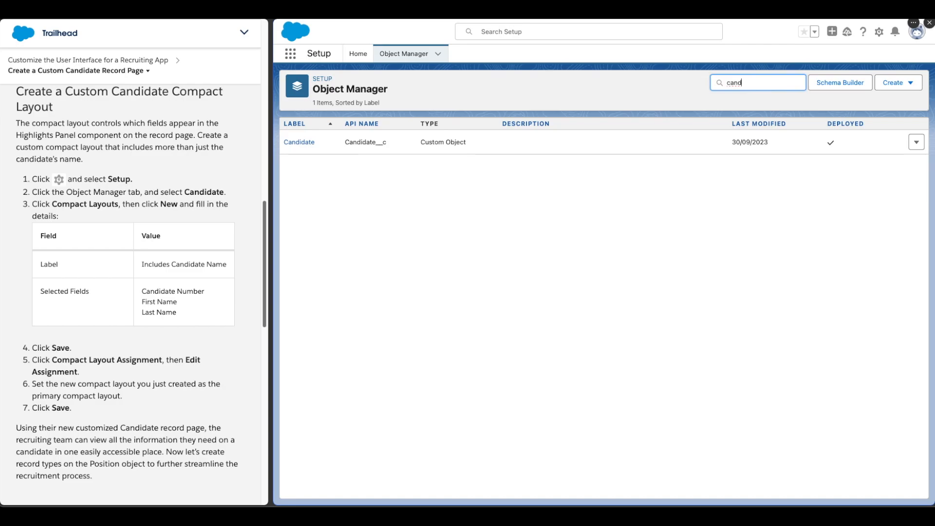
{"action": "left_click", "coordinate": [297, 142]}
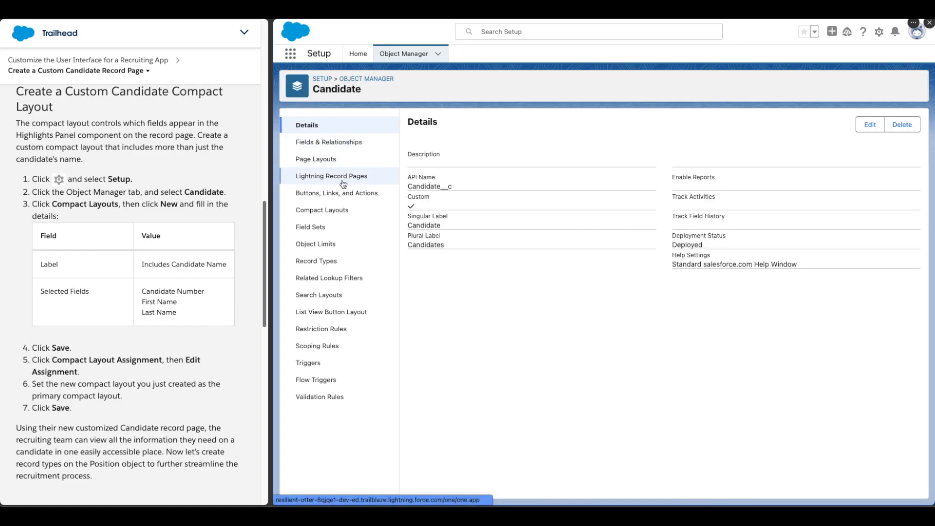
{"action": "left_click", "coordinate": [320, 210]}
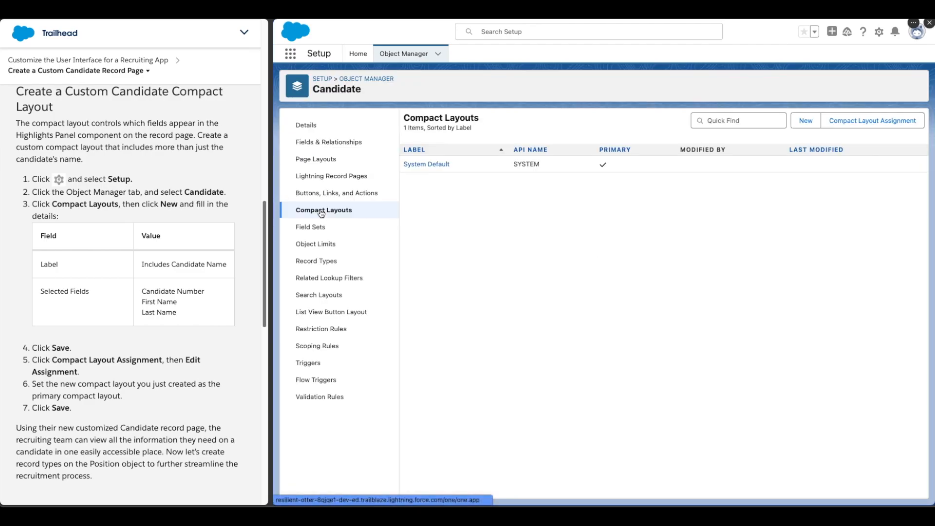
Start a new Candidate compact layout and label it "Includes Candidate Name", copying the label from the Trailhead instructions
{"action": "left_click", "coordinate": [806, 121]}
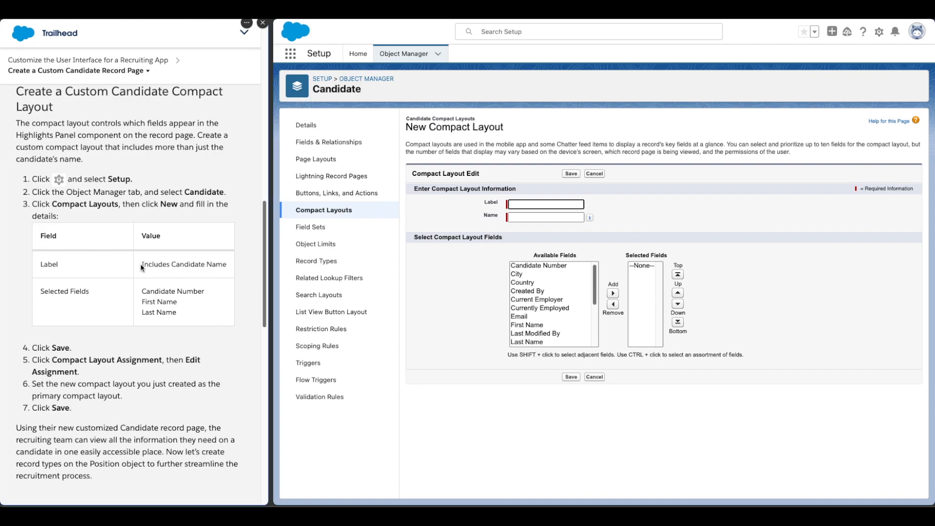
{"action": "left_click_drag", "start_coordinate": [141, 264], "coordinate": [228, 266]}
{"action": "key", "text": "ctrl+c"}
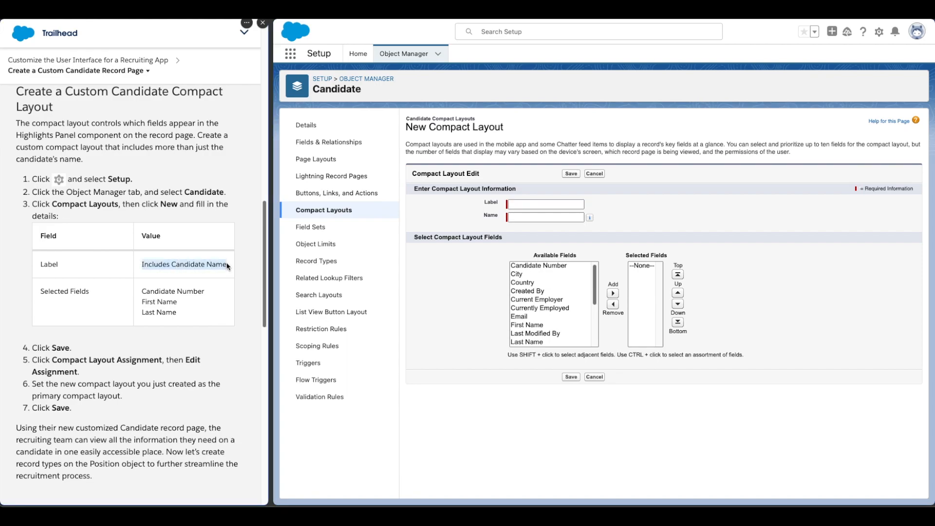
{"action": "left_click", "coordinate": [534, 207]}
{"action": "key", "text": "ctrl+v"}
{"action": "key", "text": "Tab"}
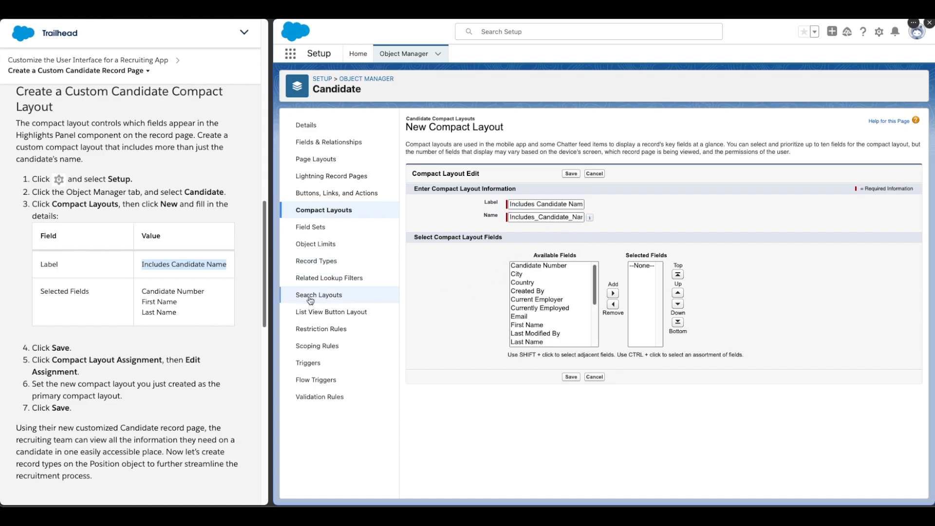
Add Candidate Number, First Name and Last Name to the compact layout's selected fields, in that order, and save the layout
{"action": "left_click", "coordinate": [555, 265]}
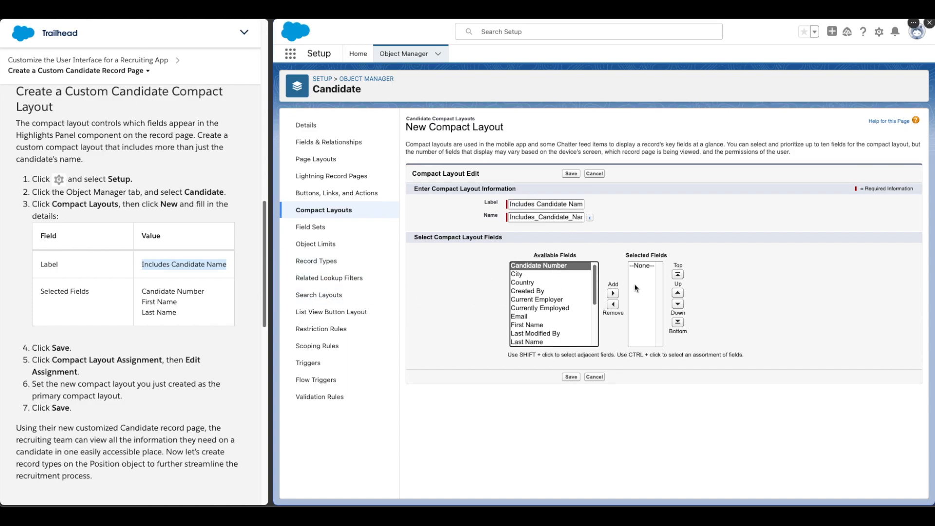
{"action": "left_click", "coordinate": [612, 293]}
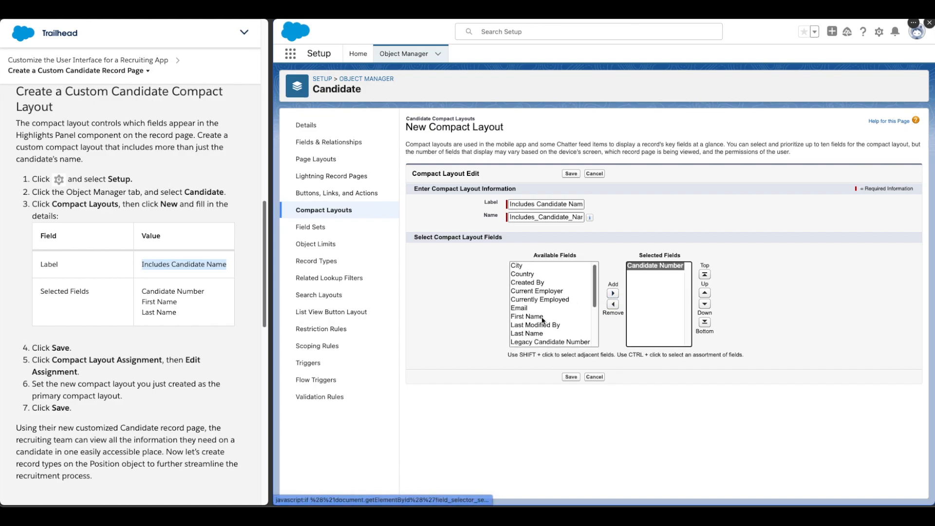
{"action": "left_click", "coordinate": [543, 316]}
{"action": "left_click", "coordinate": [613, 294]}
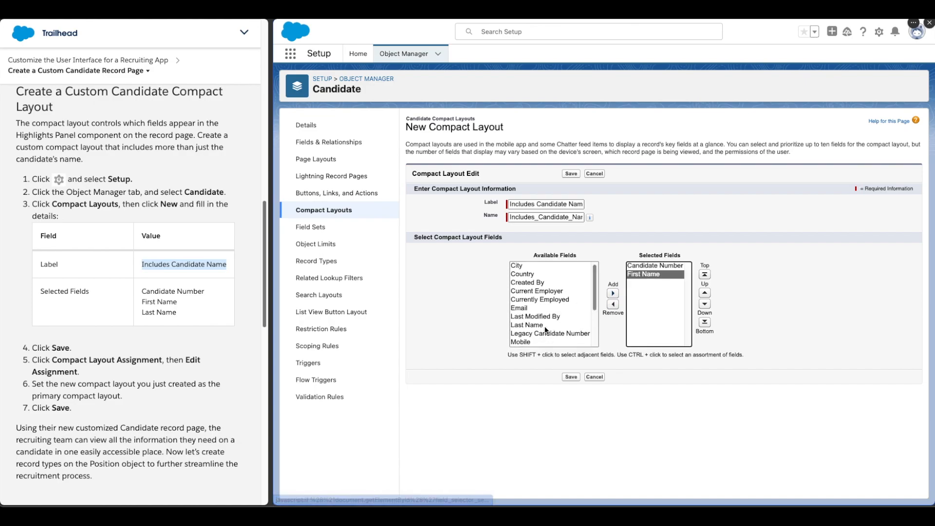
{"action": "left_click", "coordinate": [545, 326]}
{"action": "left_click", "coordinate": [612, 293]}
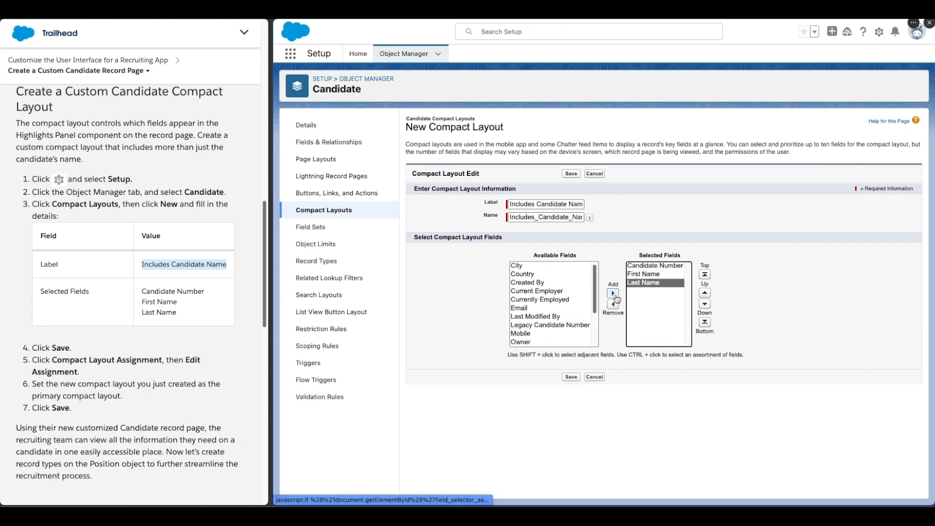
{"action": "left_click", "coordinate": [571, 376]}
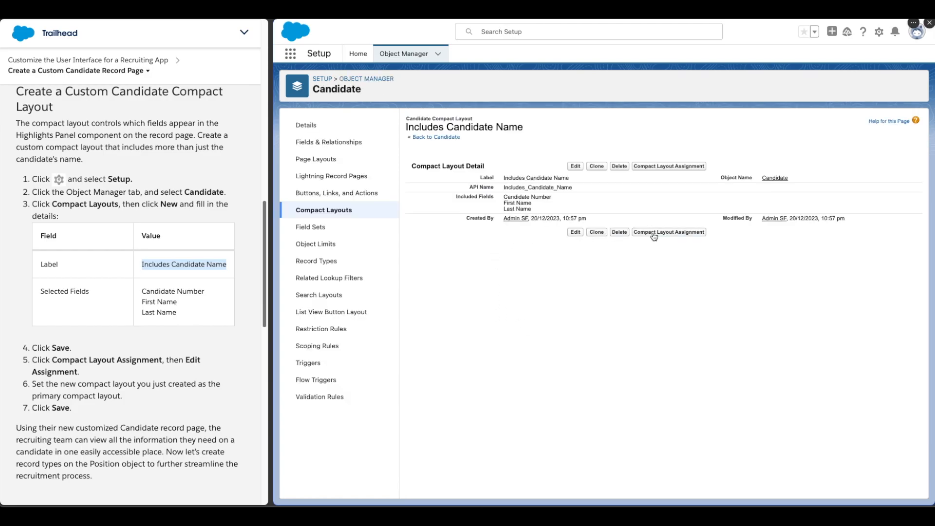
Edit the compact layout assignment to make Includes Candidate Name the primary compact layout for Candidate, and save it
{"action": "left_click", "coordinate": [653, 233]}
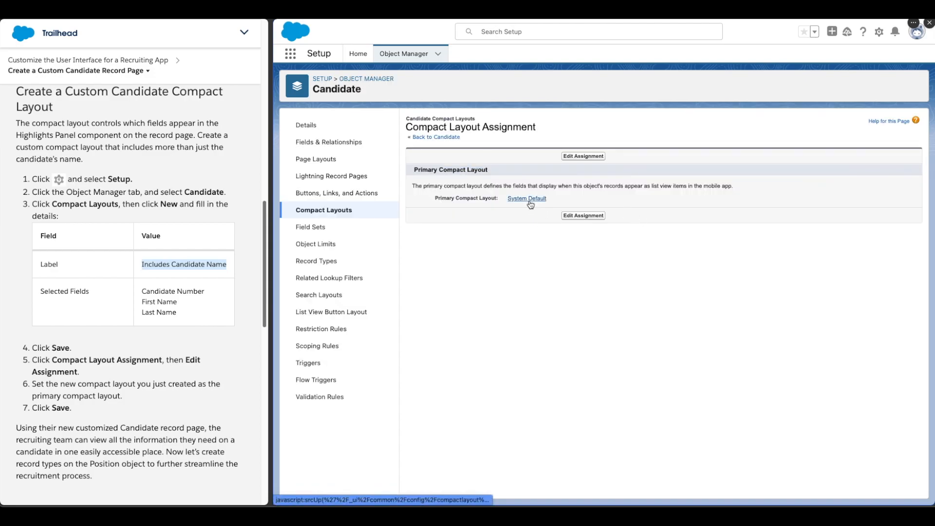
{"action": "left_click", "coordinate": [594, 216]}
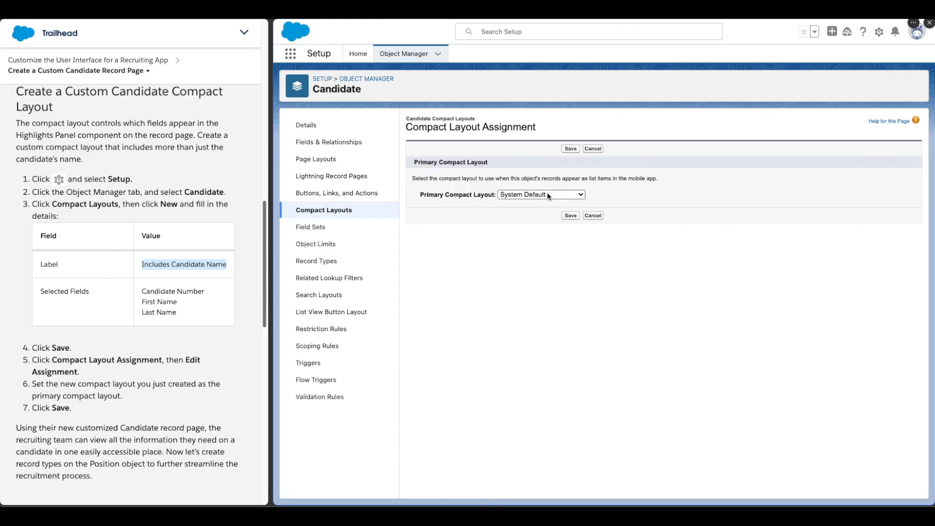
{"action": "left_click", "coordinate": [548, 194]}
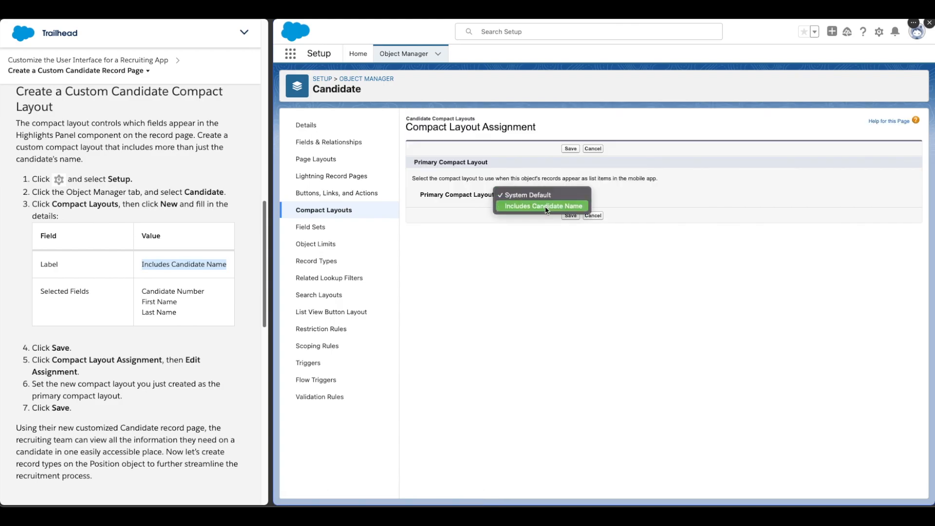
{"action": "left_click", "coordinate": [545, 207]}
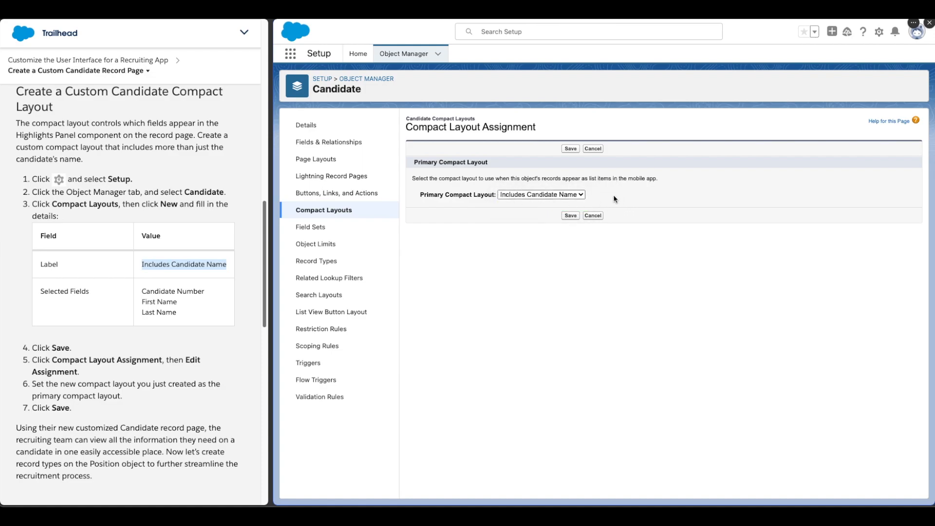
{"action": "left_click", "coordinate": [570, 216]}
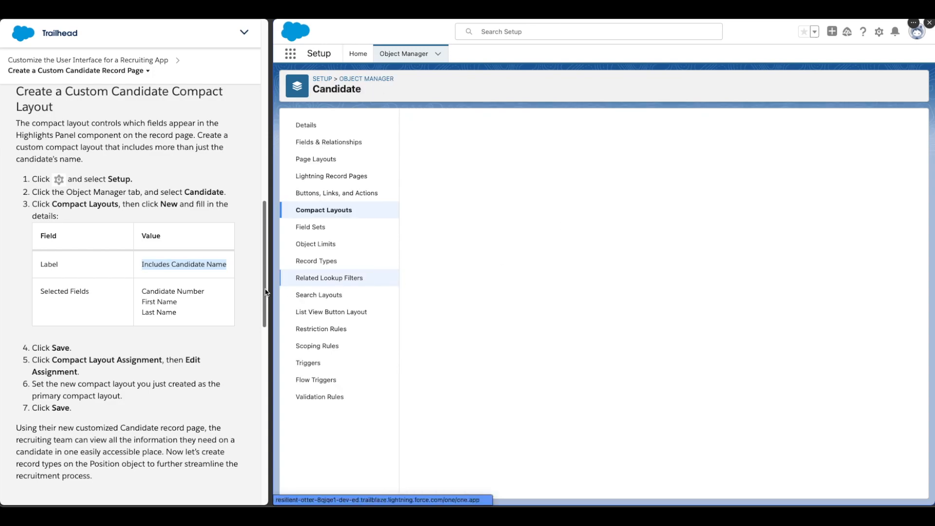
{"action": "scroll", "coordinate": [247, 332], "scroll_direction": "down", "scroll_amount": 3}
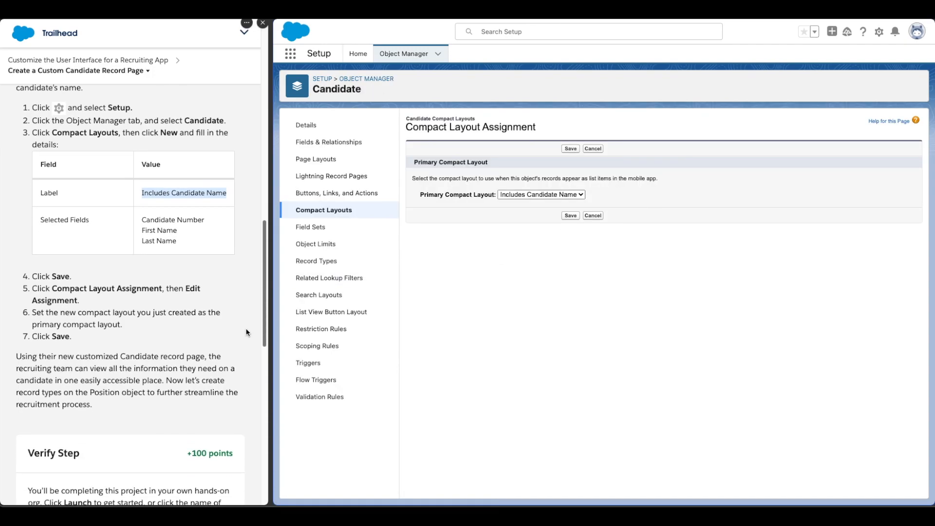
{"action": "left_click", "coordinate": [570, 216]}
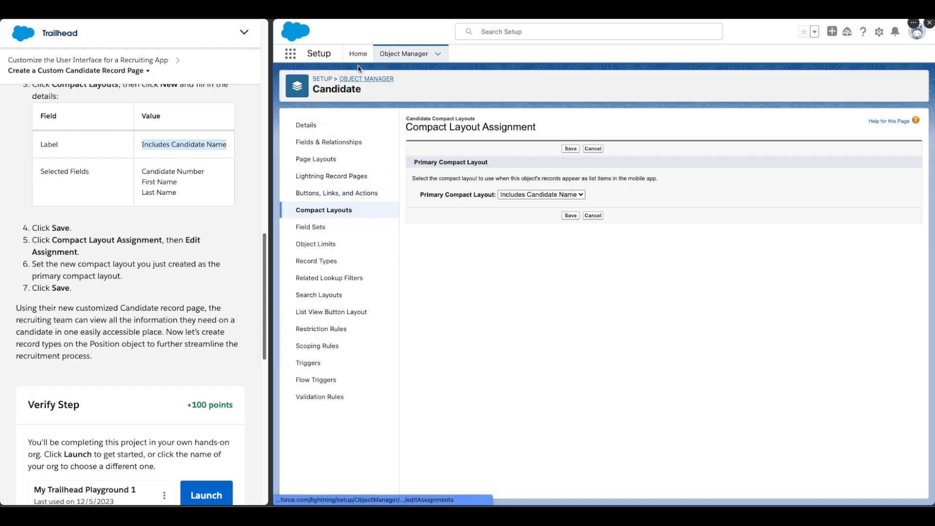
Find the Recruiting app by searching the available apps for "rec" and open it
{"action": "left_click", "coordinate": [291, 54]}
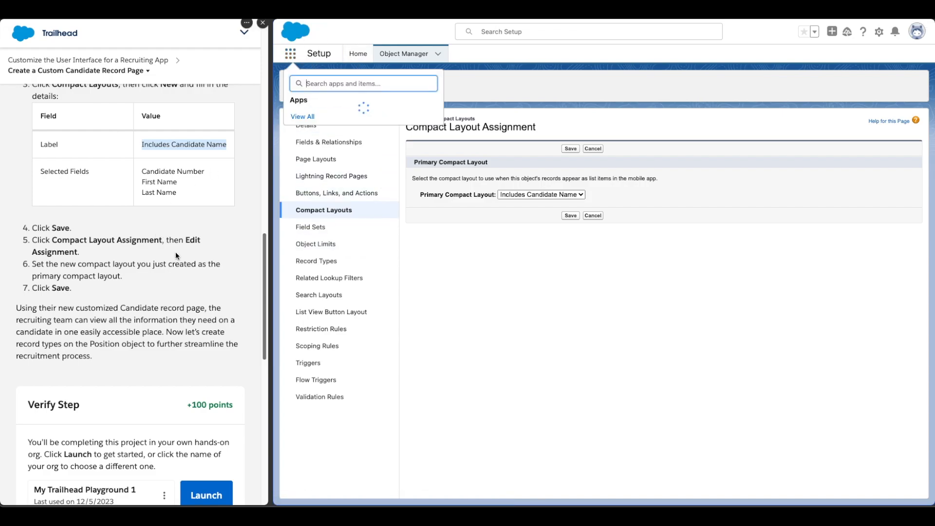
{"action": "scroll", "coordinate": [175, 252], "scroll_direction": "down", "scroll_amount": 1}
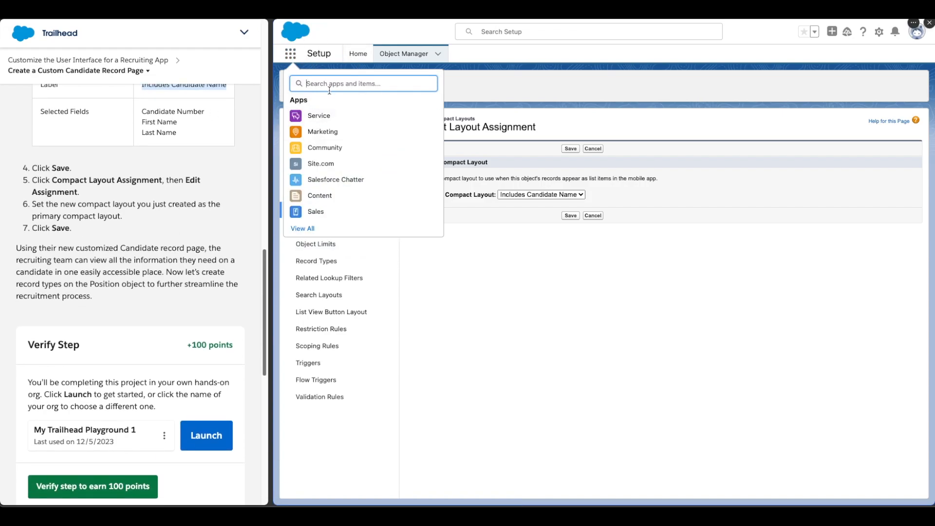
{"action": "type", "text": "rec"}
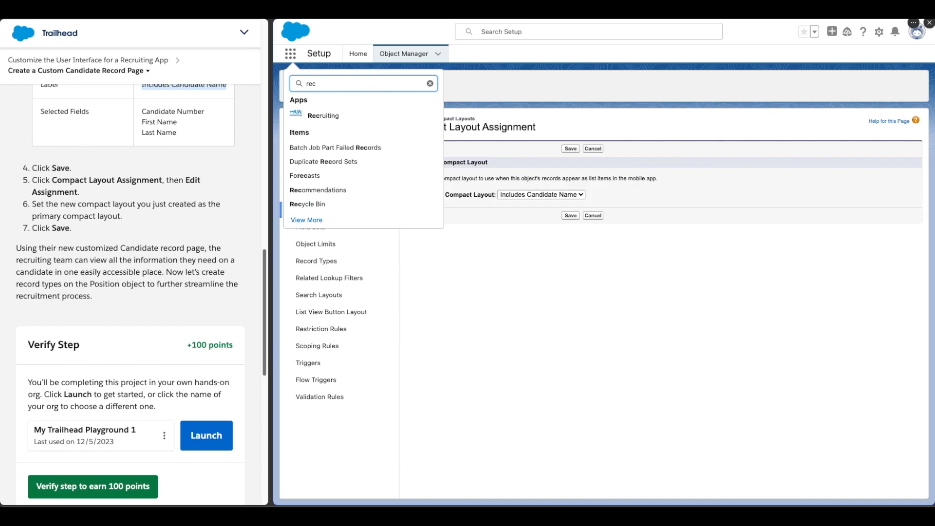
{"action": "left_click", "coordinate": [328, 115]}
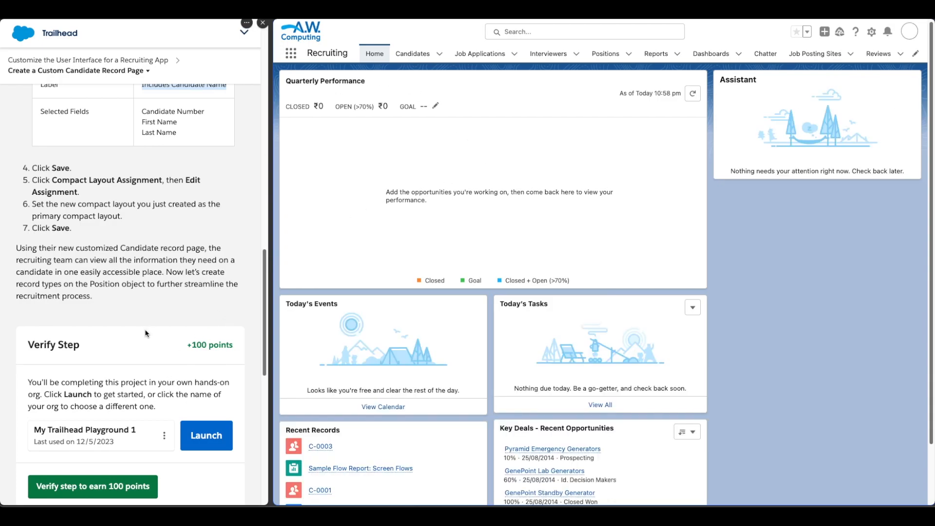
Submit the Trailhead step for verification and open the first recently viewed candidate record
{"action": "left_click", "coordinate": [95, 486]}
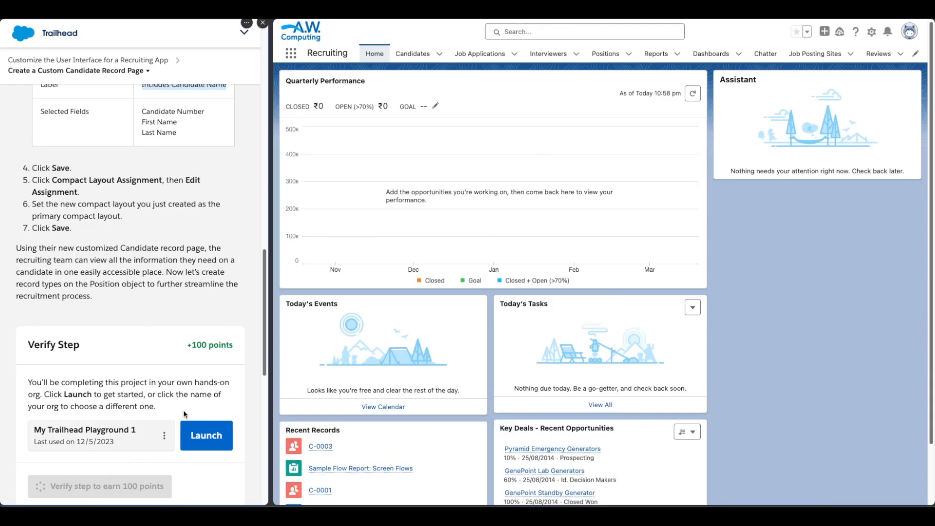
{"action": "left_click", "coordinate": [414, 54]}
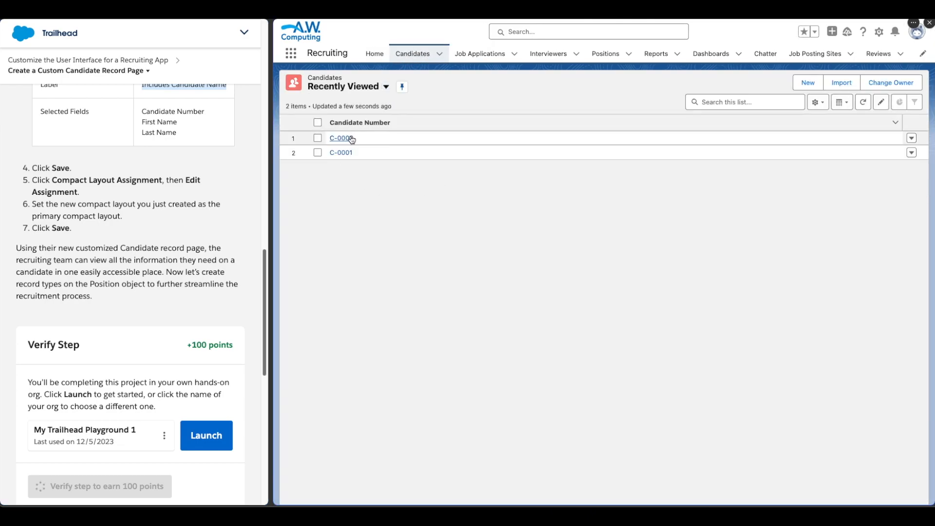
{"action": "left_click", "coordinate": [349, 139]}
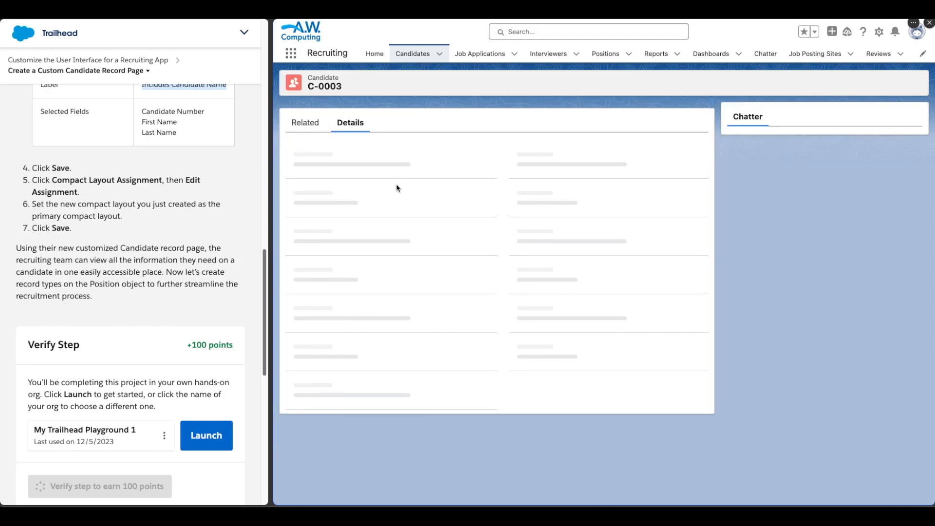